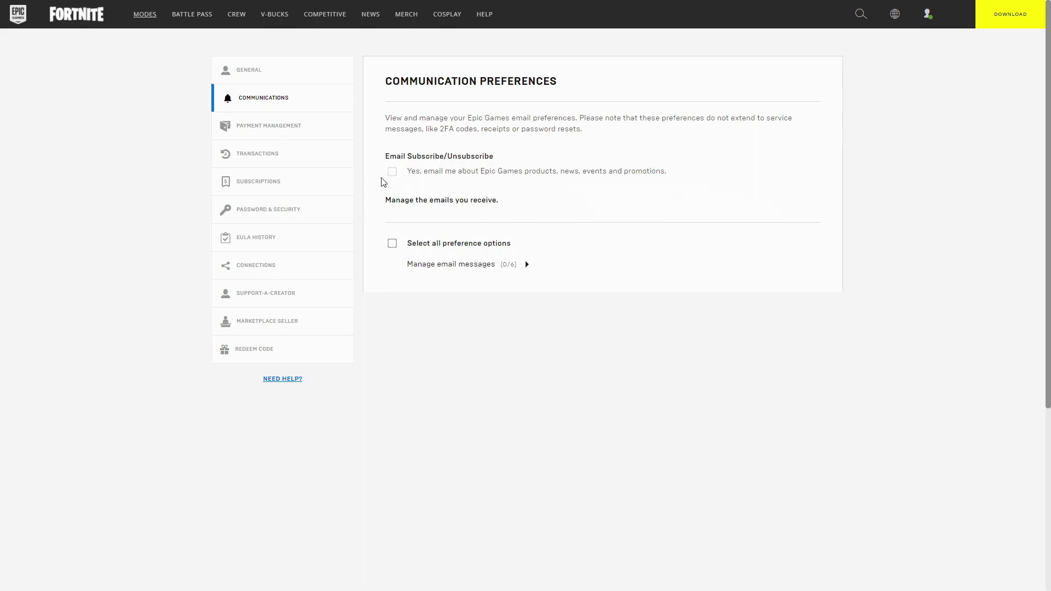
# Review payment management and the code redemption, purchase, V-Bucks card redemption and subscription transaction histories
pyautogui.click(268, 125)
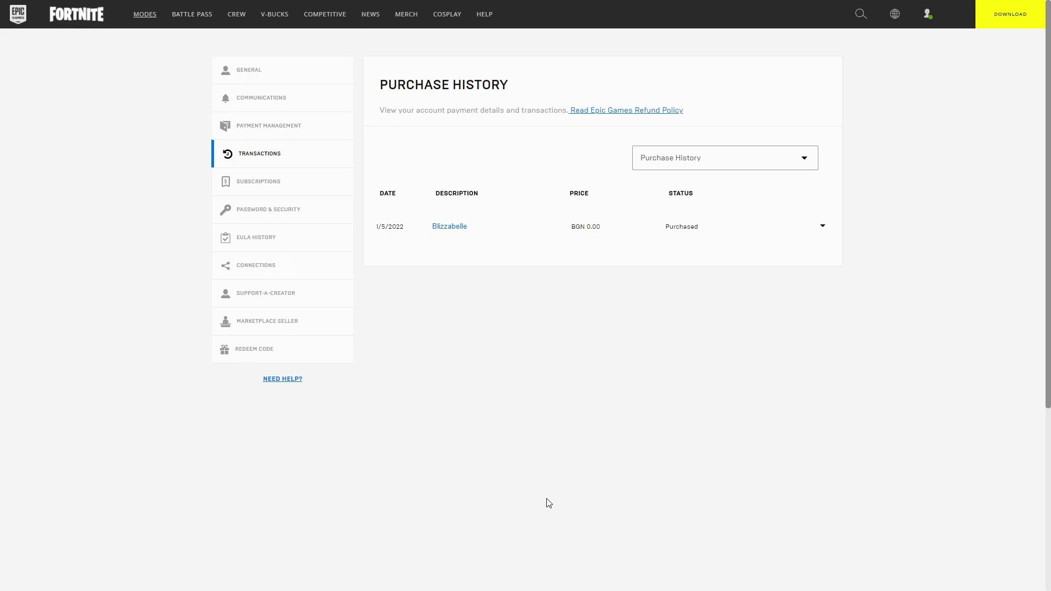
pyautogui.click(801, 157)
pyautogui.click(802, 183)
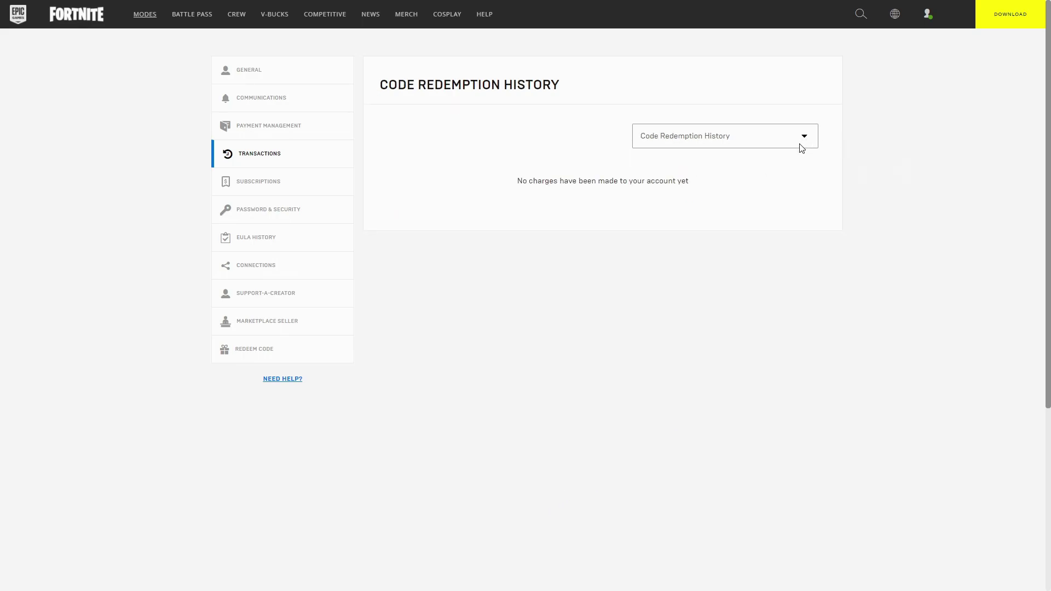
pyautogui.click(801, 142)
pyautogui.click(792, 163)
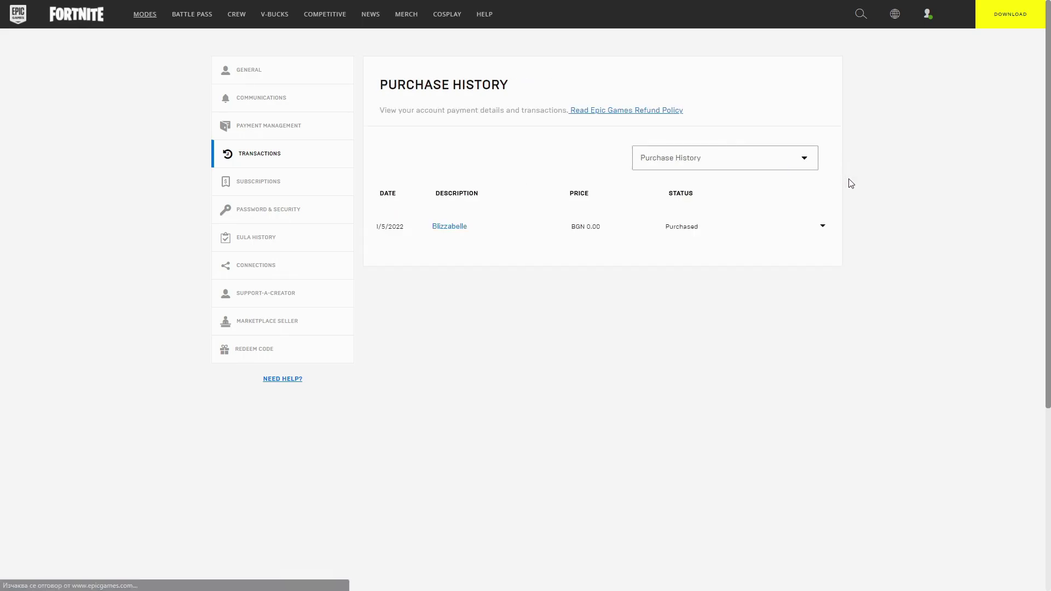
pyautogui.click(809, 159)
pyautogui.click(782, 194)
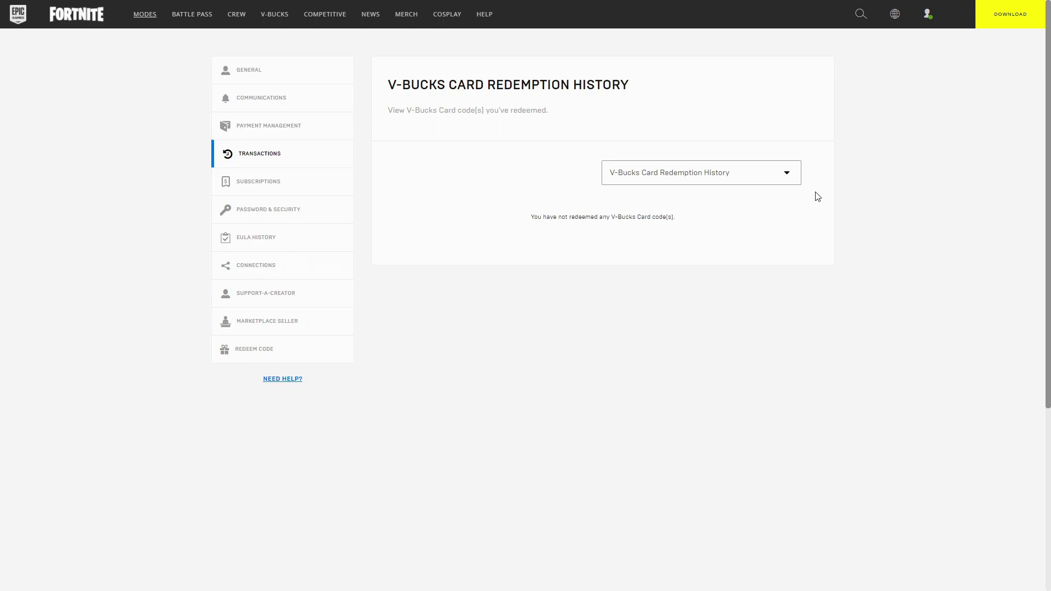
pyautogui.click(797, 181)
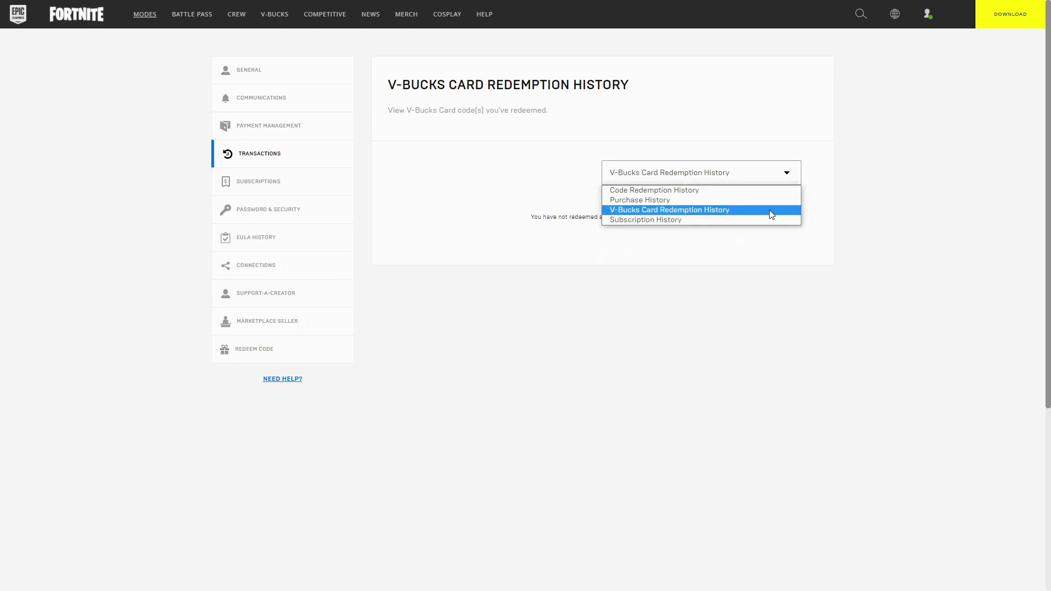
pyautogui.click(753, 220)
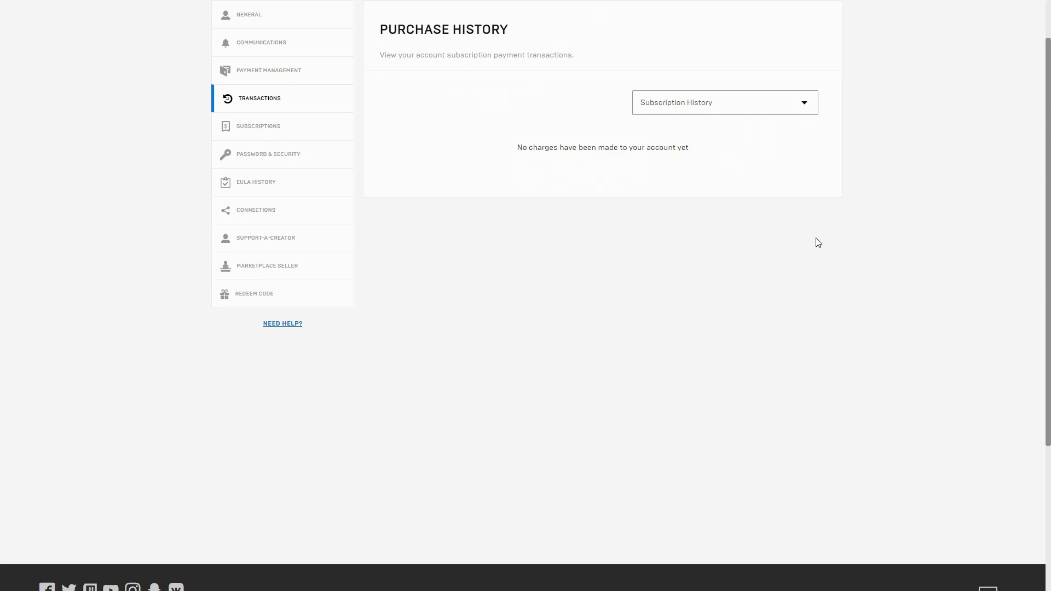
# View the account's subscriptions and open the management options of the Fortnite Crew subscription
pyautogui.scroll(2, 602, 219)
pyautogui.click(335, 185)
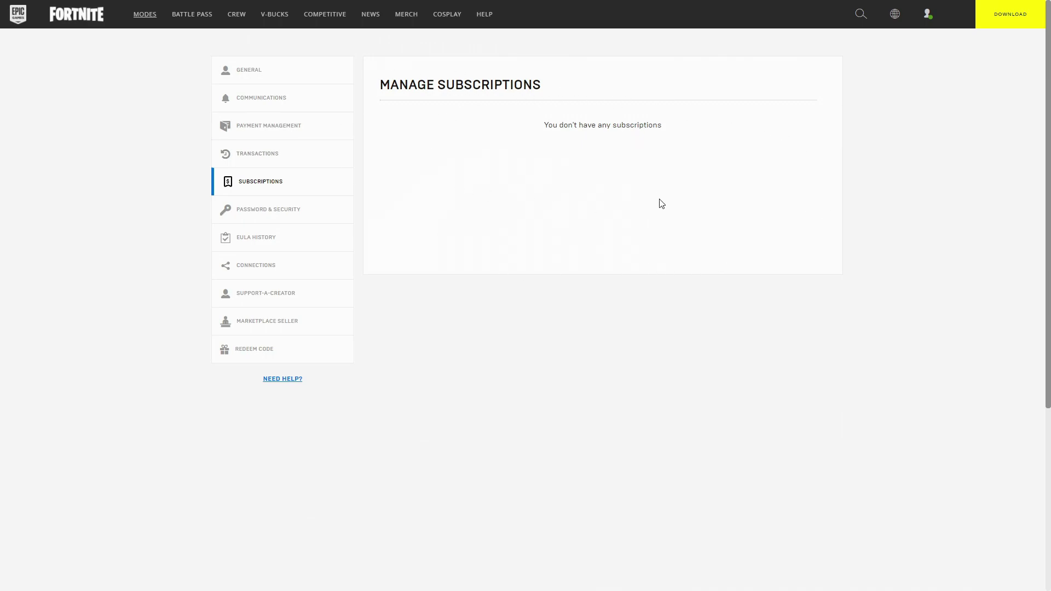
pyautogui.scroll(-1, 891, 545)
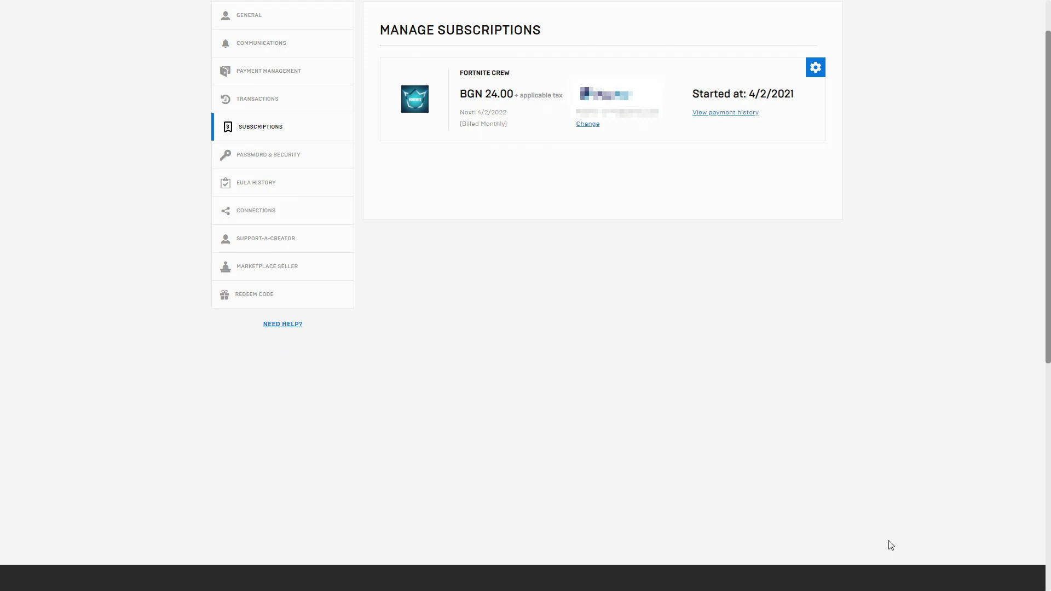
pyautogui.click(816, 73)
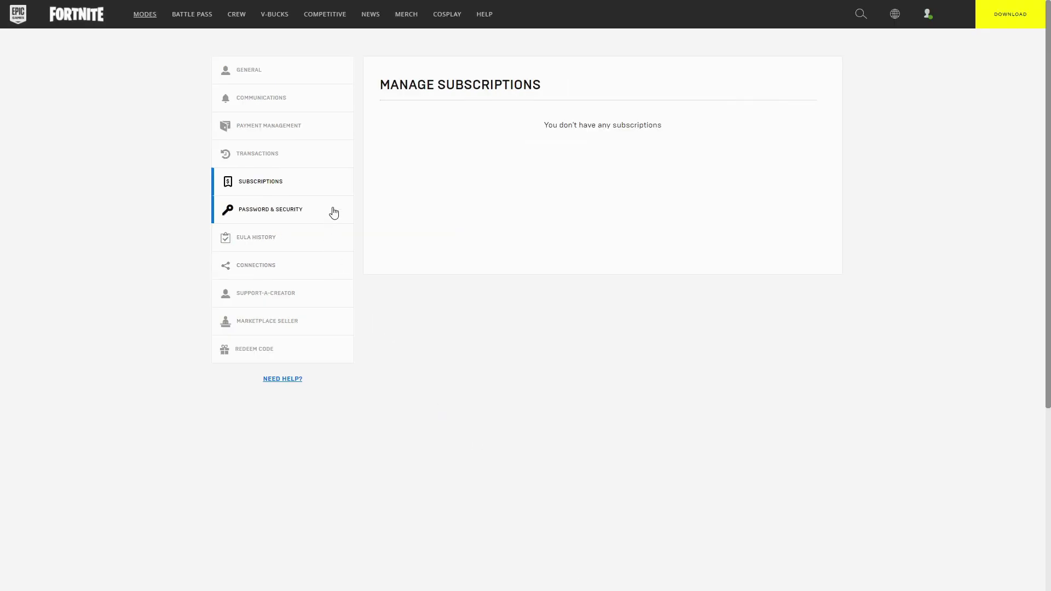
# Open the password and security settings and review the current, new and retyped password fields and password rules
pyautogui.click(331, 218)
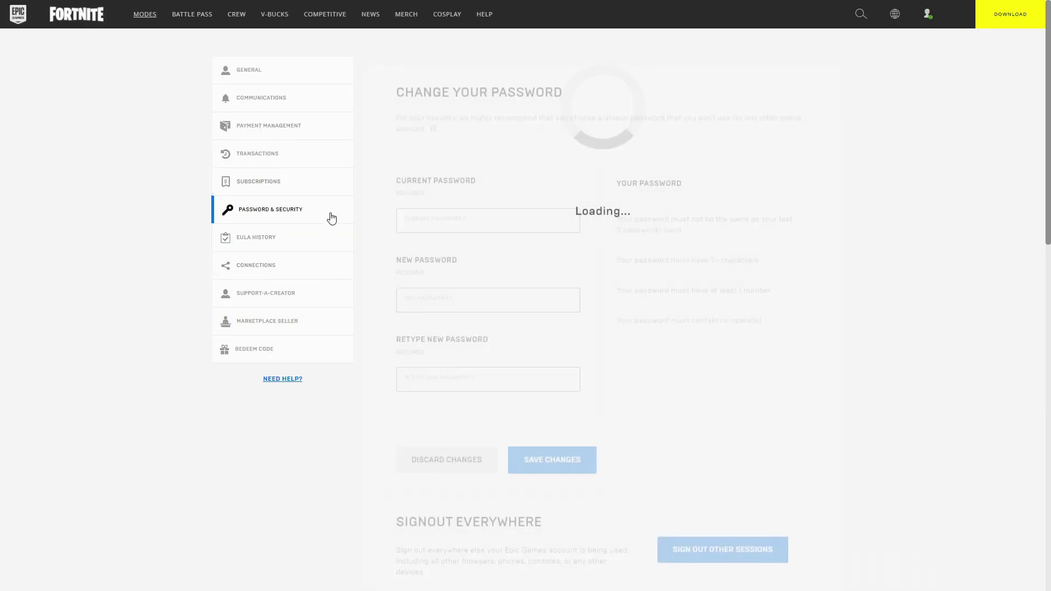
pyautogui.moveTo(479, 174); pyautogui.dragTo(401, 174)
pyautogui.moveTo(450, 252); pyautogui.dragTo(397, 252)
pyautogui.moveTo(478, 332); pyautogui.dragTo(412, 332)
pyautogui.click(807, 235)
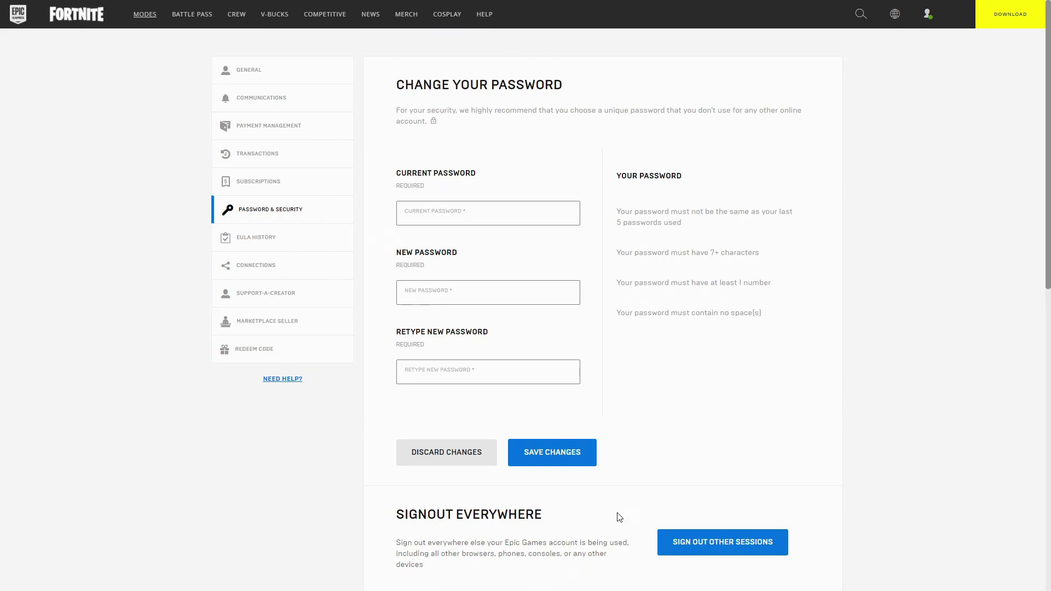
# Examine the option to sign out other sessions and the authenticator app, SMS and email two-factor methods
pyautogui.scroll(-5, 571, 424)
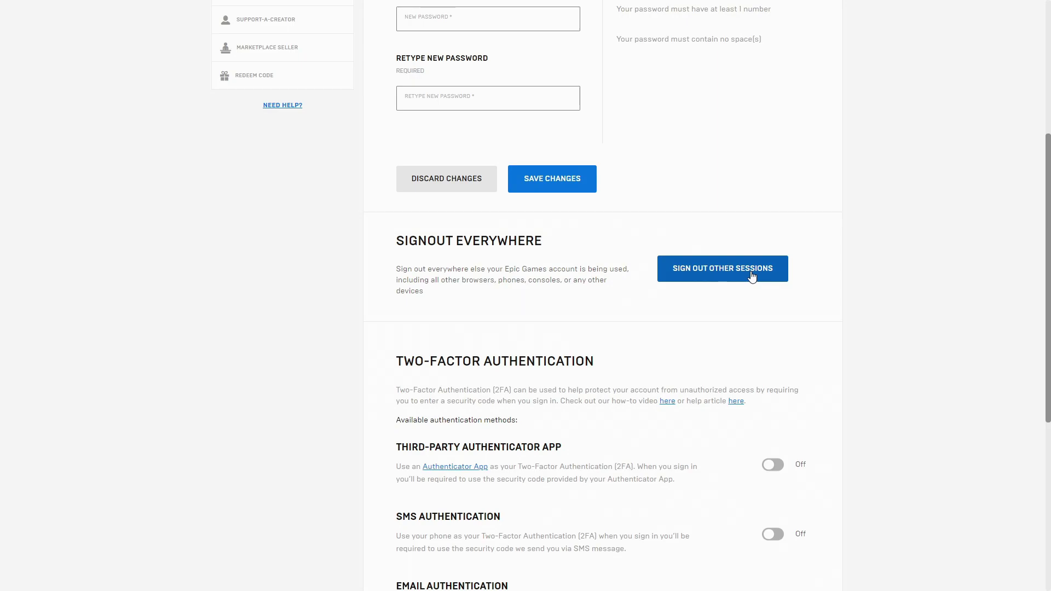
pyautogui.scroll(-3, 1004, 387)
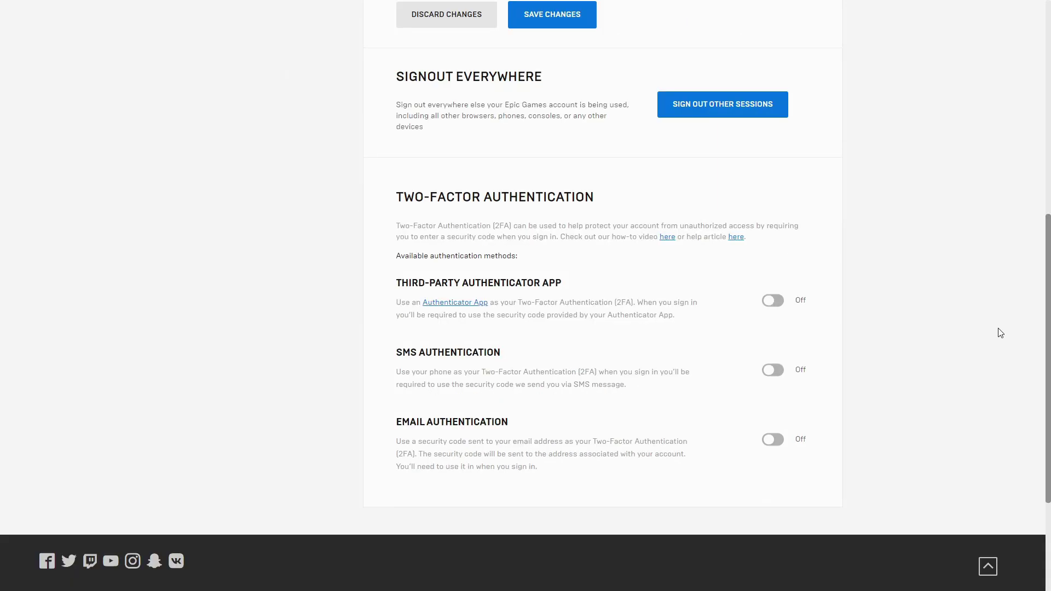
pyautogui.moveTo(398, 197); pyautogui.dragTo(598, 198)
pyautogui.click(599, 198)
pyautogui.moveTo(396, 283); pyautogui.dragTo(566, 292)
pyautogui.moveTo(394, 353); pyautogui.dragTo(502, 353)
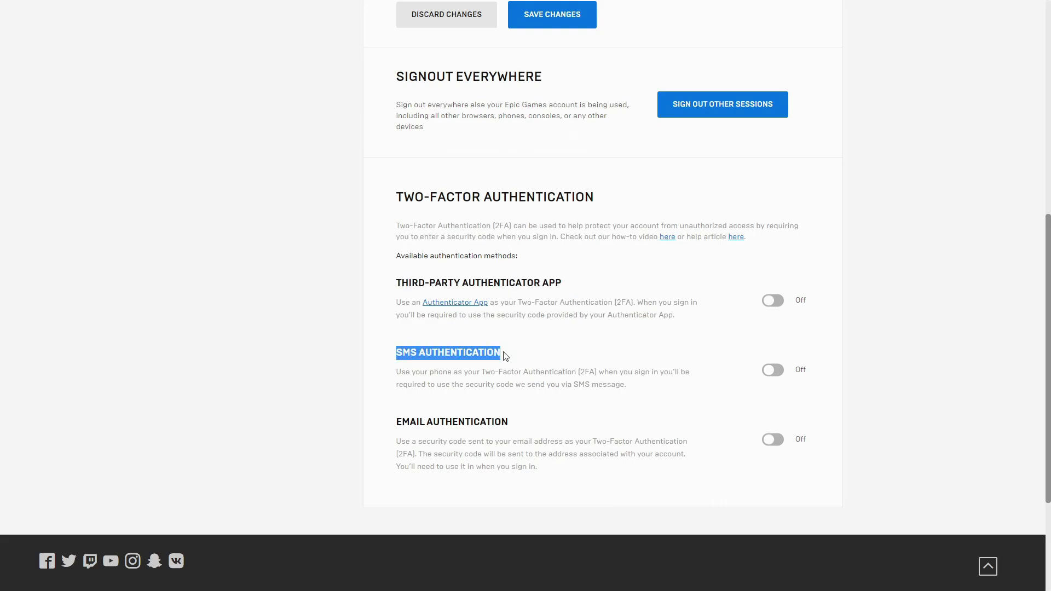
pyautogui.moveTo(393, 423); pyautogui.dragTo(507, 424)
pyautogui.click(507, 424)
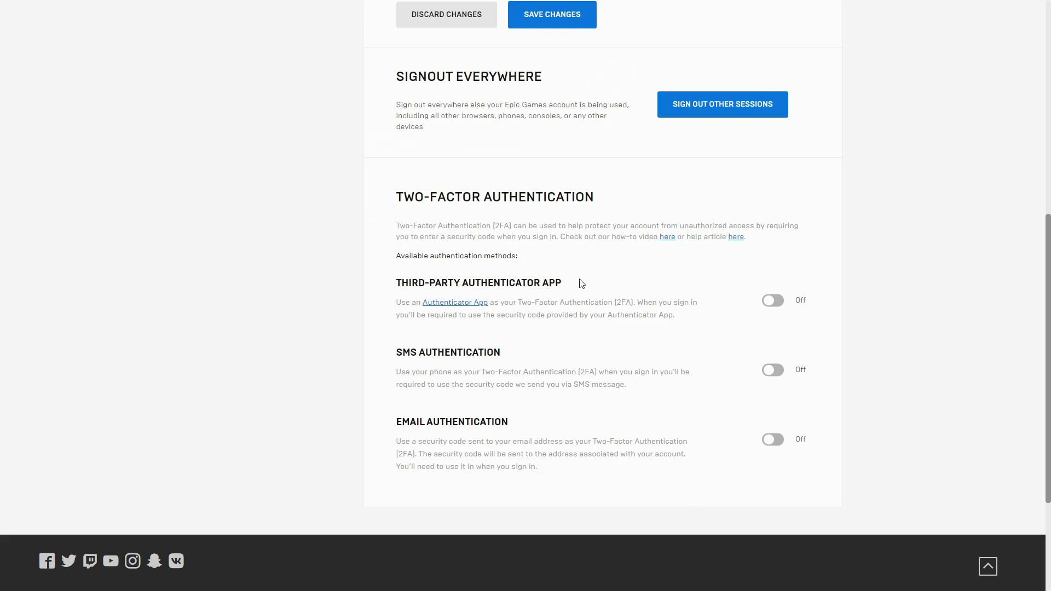
# View the setup dialogs for authenticator app and SMS two-factor authentication, and go to the security code field for email authentication
pyautogui.click(773, 301)
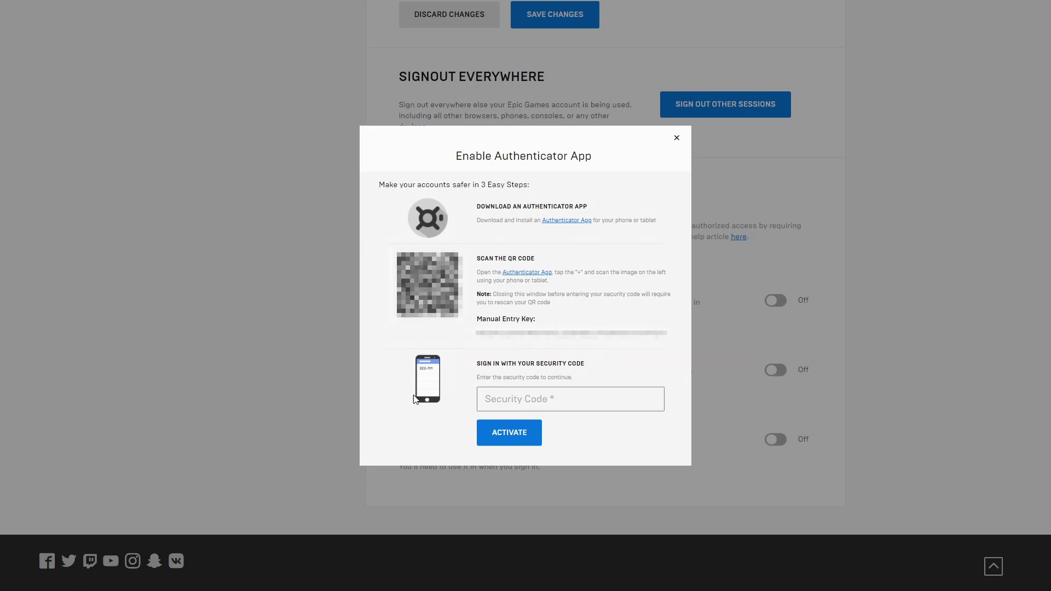
pyautogui.click(518, 399)
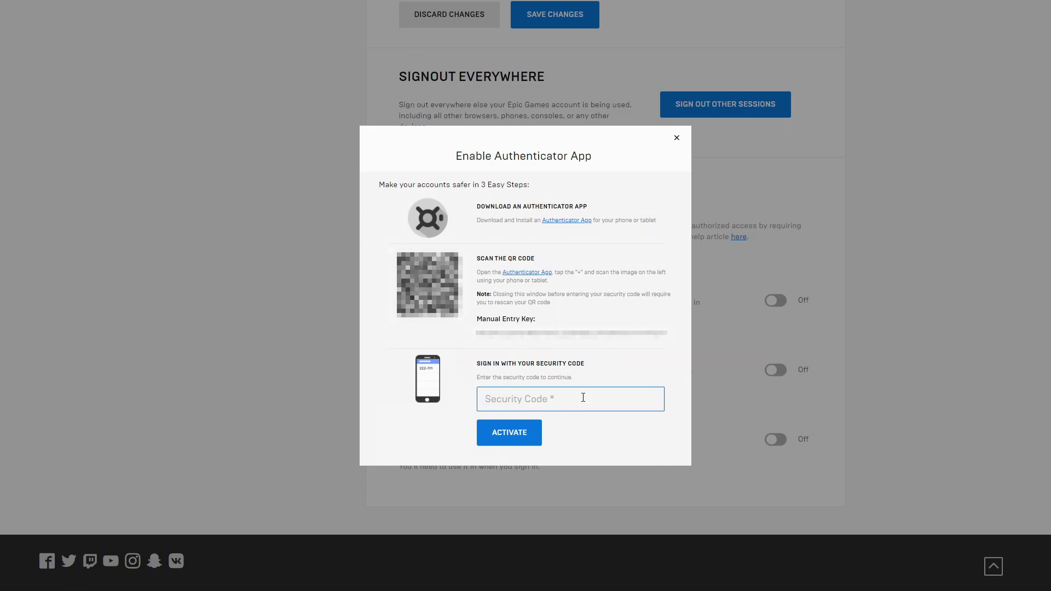
pyautogui.click(835, 374)
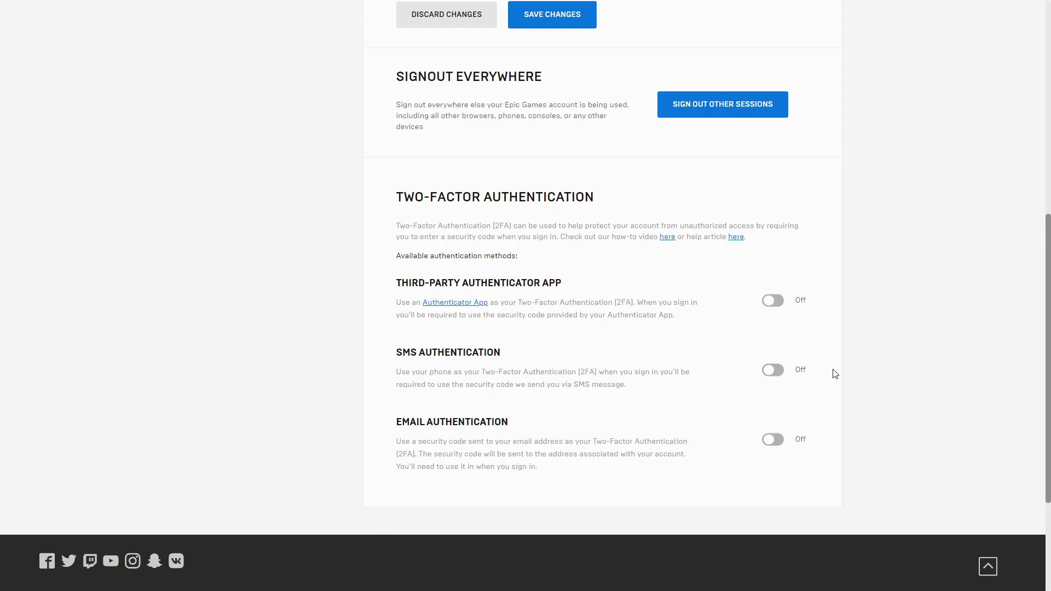
pyautogui.click(778, 371)
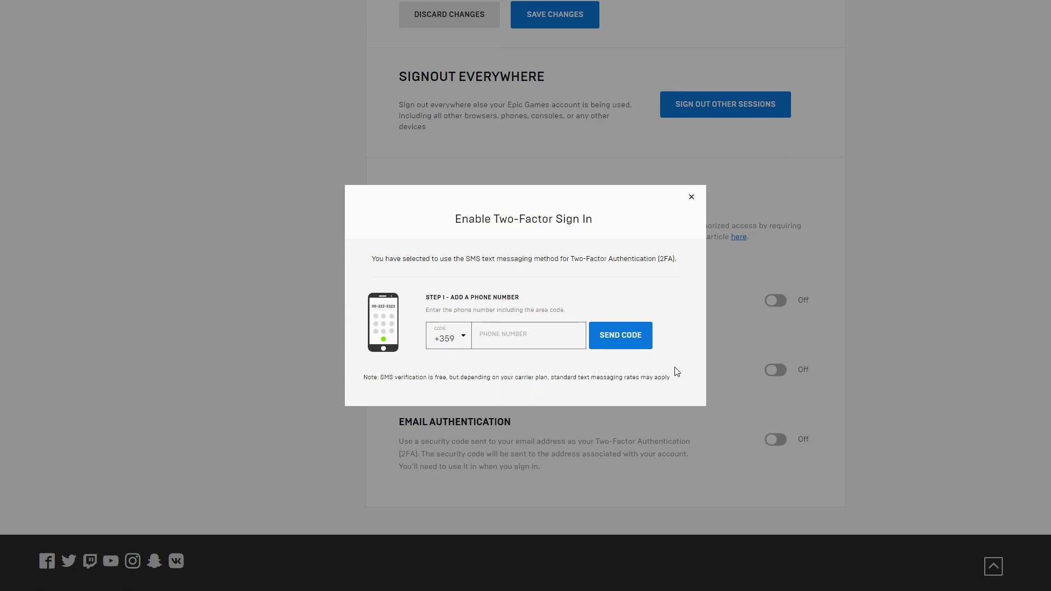
pyautogui.click(691, 196)
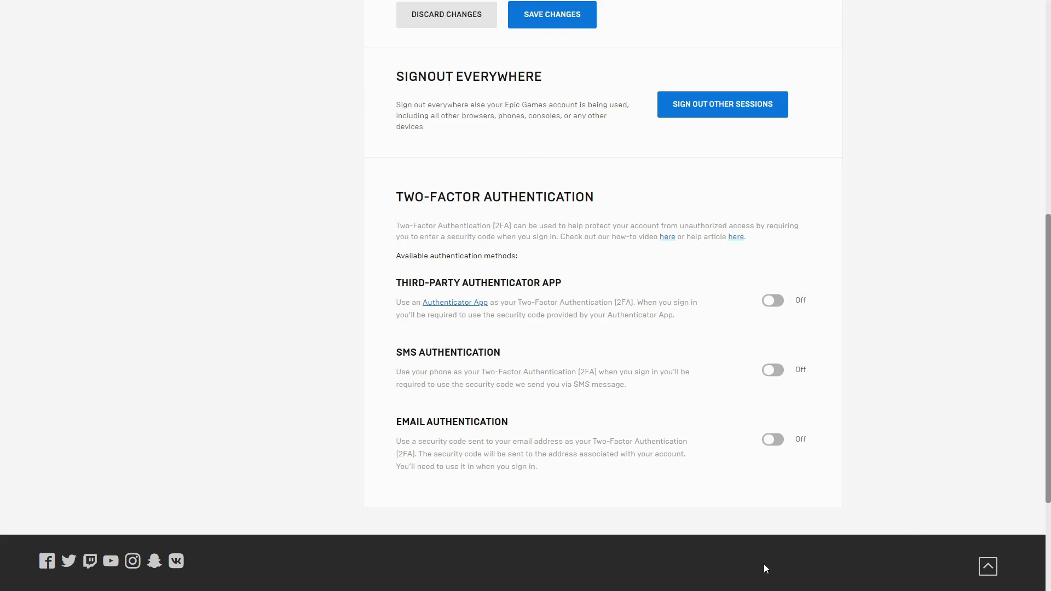
pyautogui.click(772, 440)
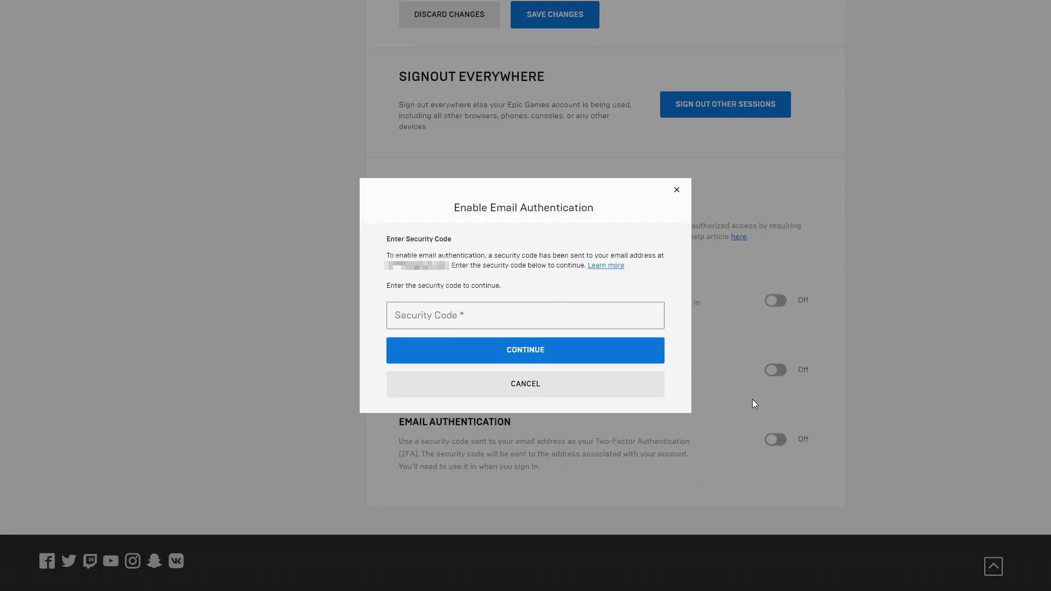
pyautogui.click(510, 320)
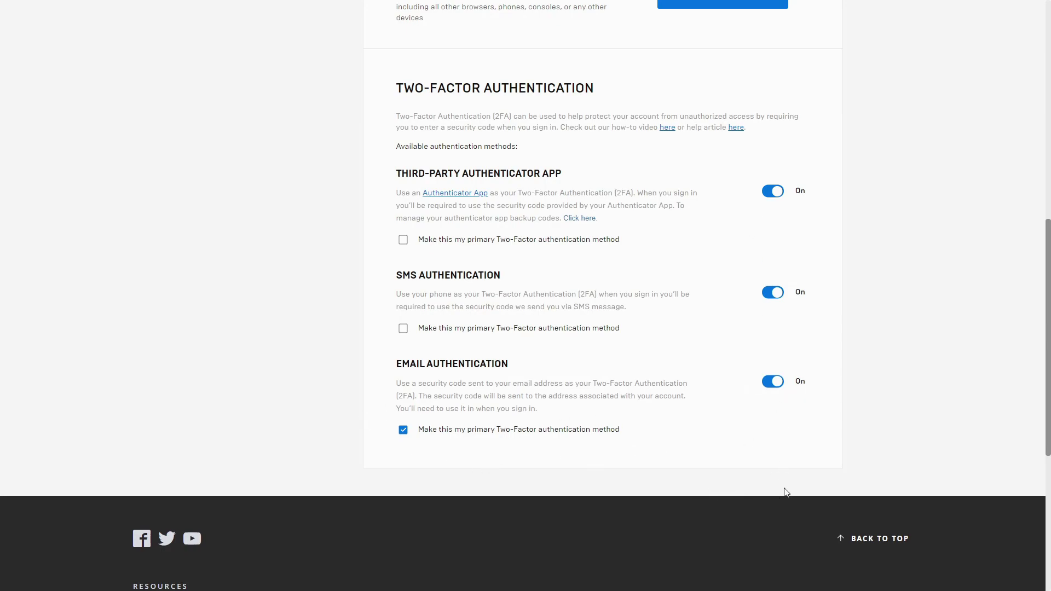
# View the accepted license agreements in the EULA history and the account options in Connections
pyautogui.scroll(10, 786, 493)
pyautogui.click(279, 241)
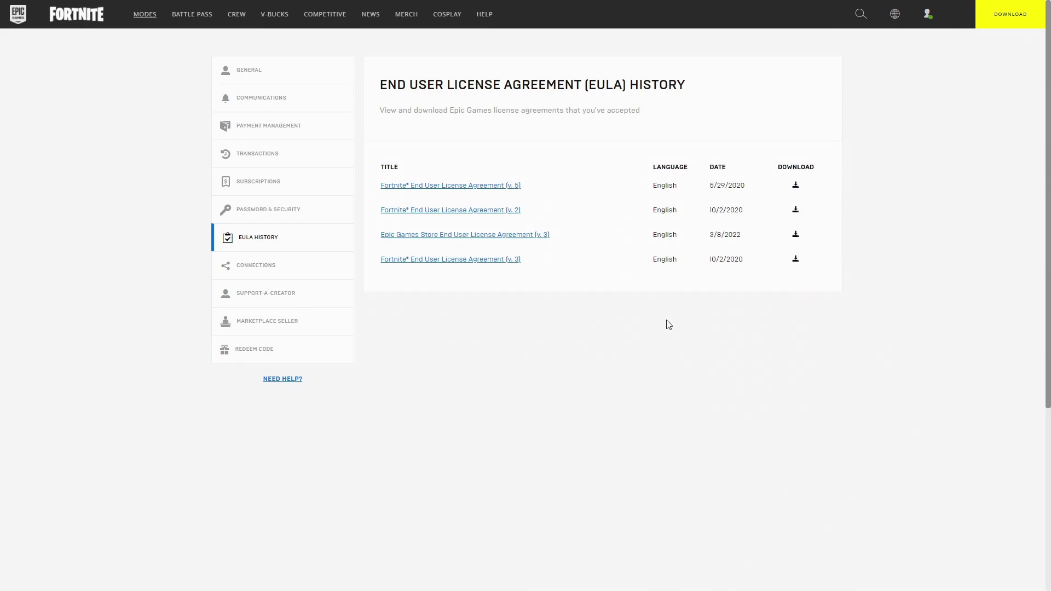
pyautogui.click(318, 267)
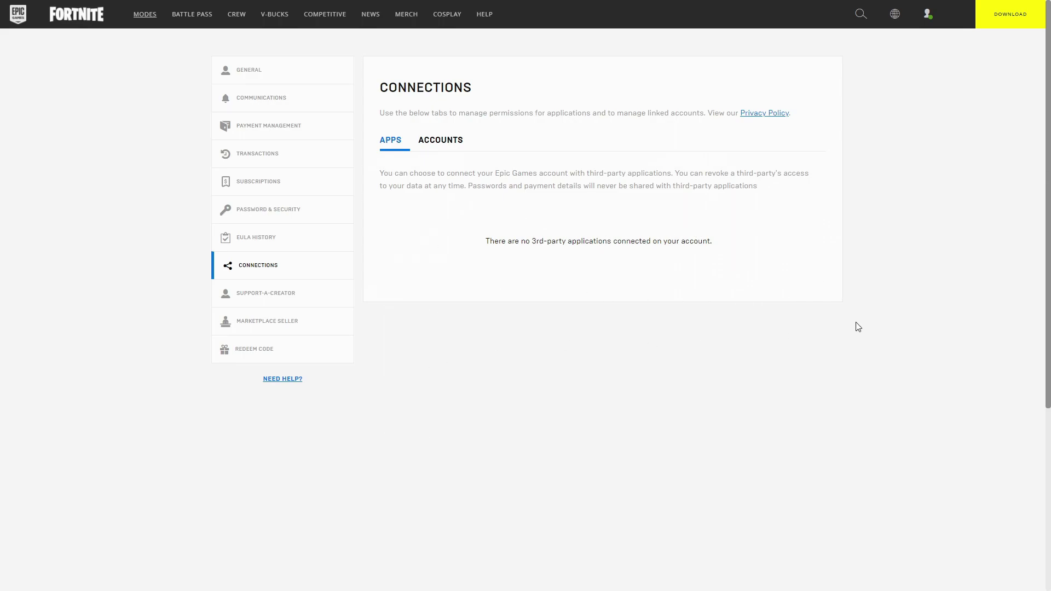
pyautogui.click(451, 145)
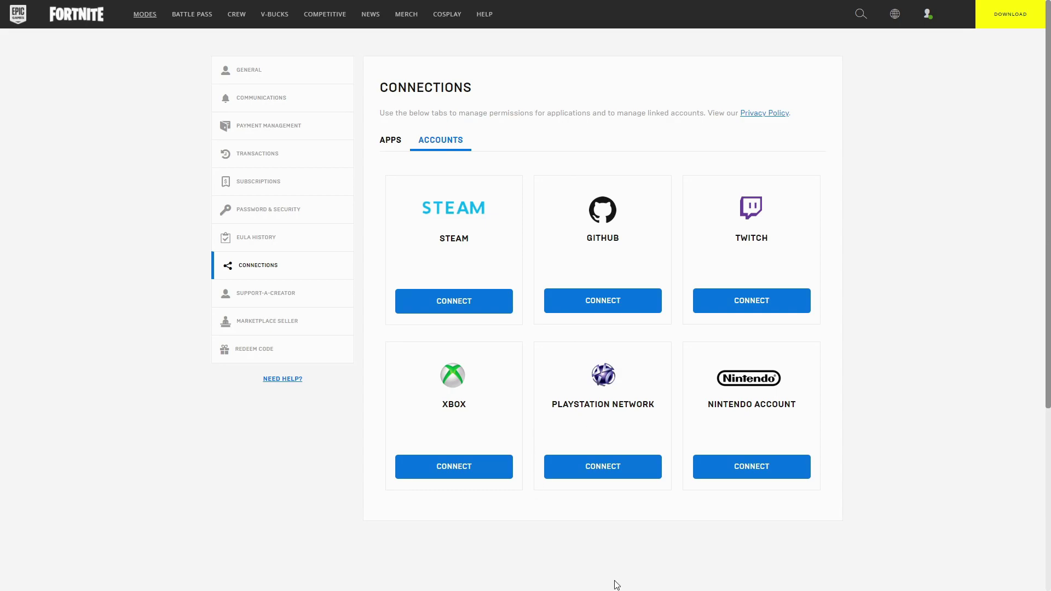
# View the Support-A-Creator account info and open the creator code for editing
pyautogui.click(309, 303)
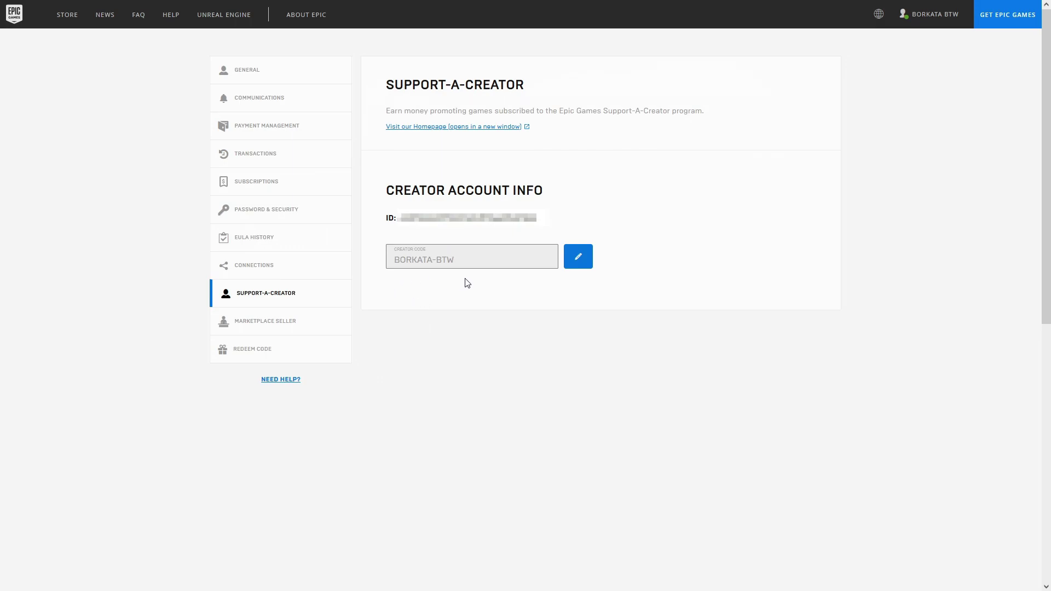
pyautogui.click(577, 265)
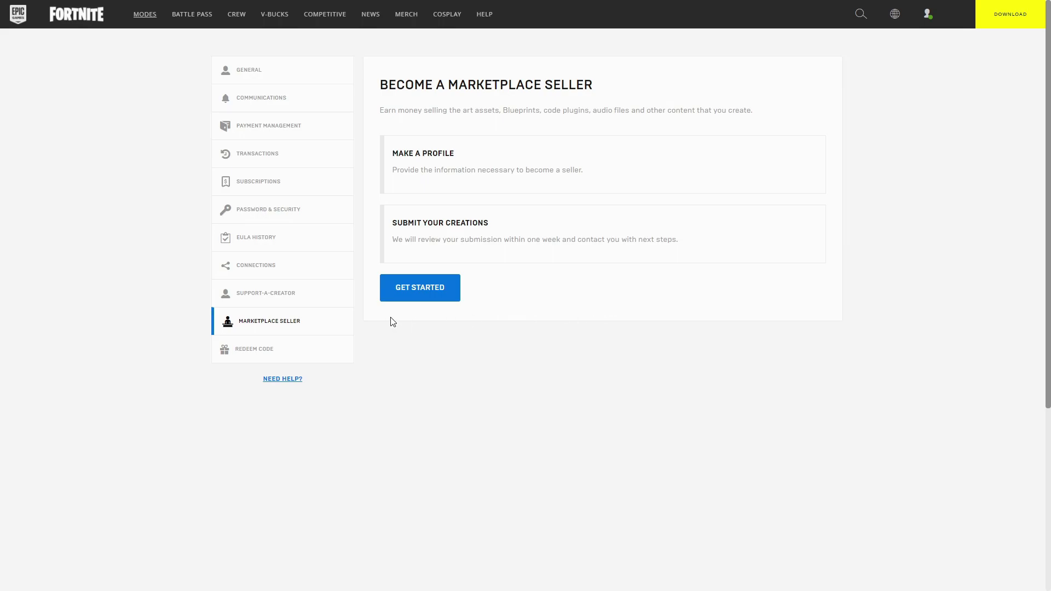
# View the code redemption form and the V-Bucks card redemption page, and return to the code redemption form
pyautogui.click(321, 356)
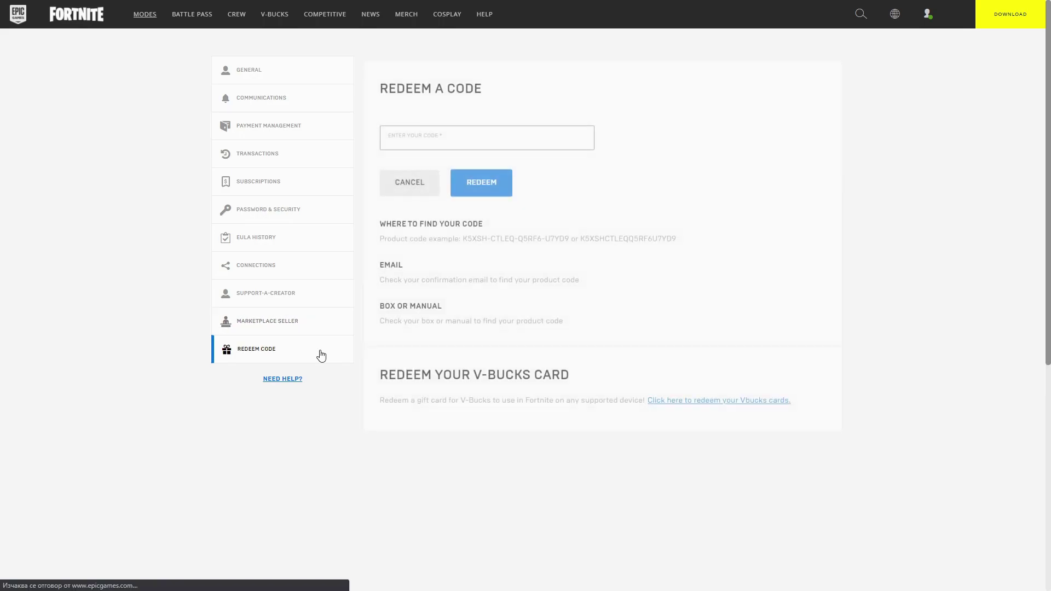
pyautogui.click(436, 131)
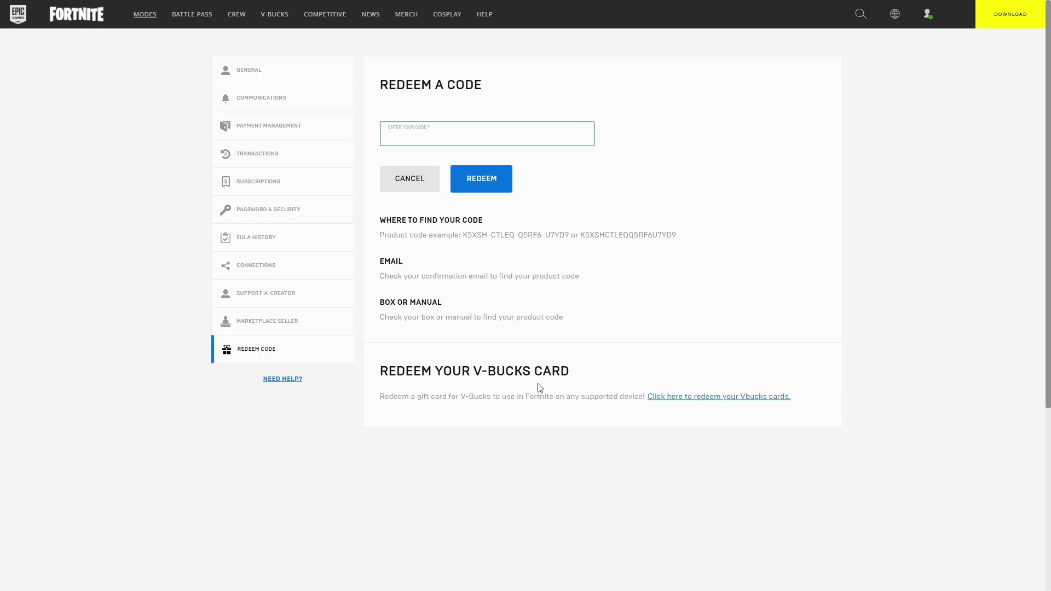
pyautogui.click(716, 398)
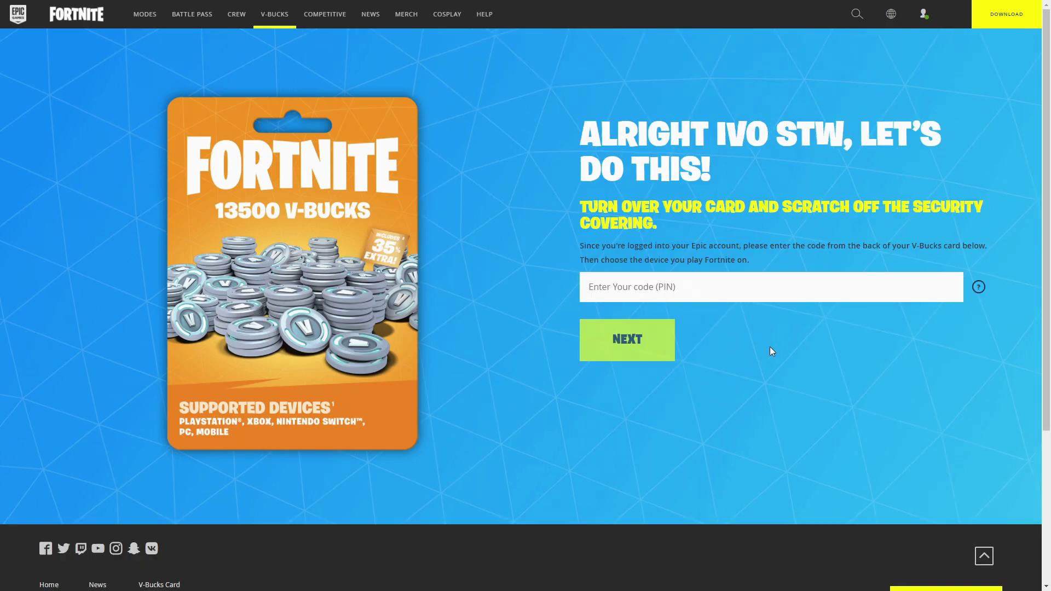
pyautogui.hotkey('alt', 'Left')
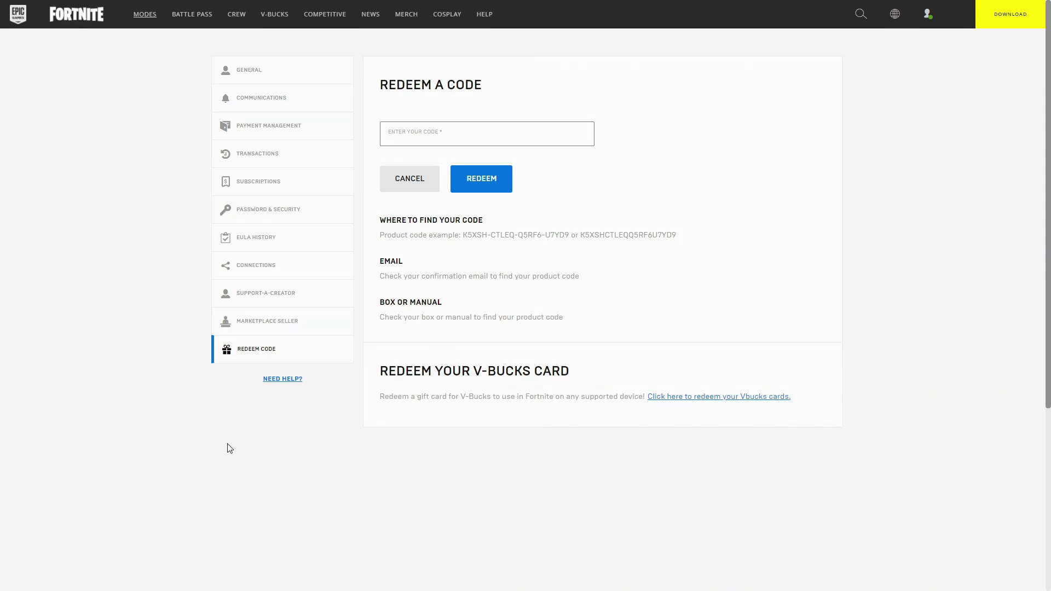
# Open the account help page and start a support request to contact Epic Games
pyautogui.click(281, 380)
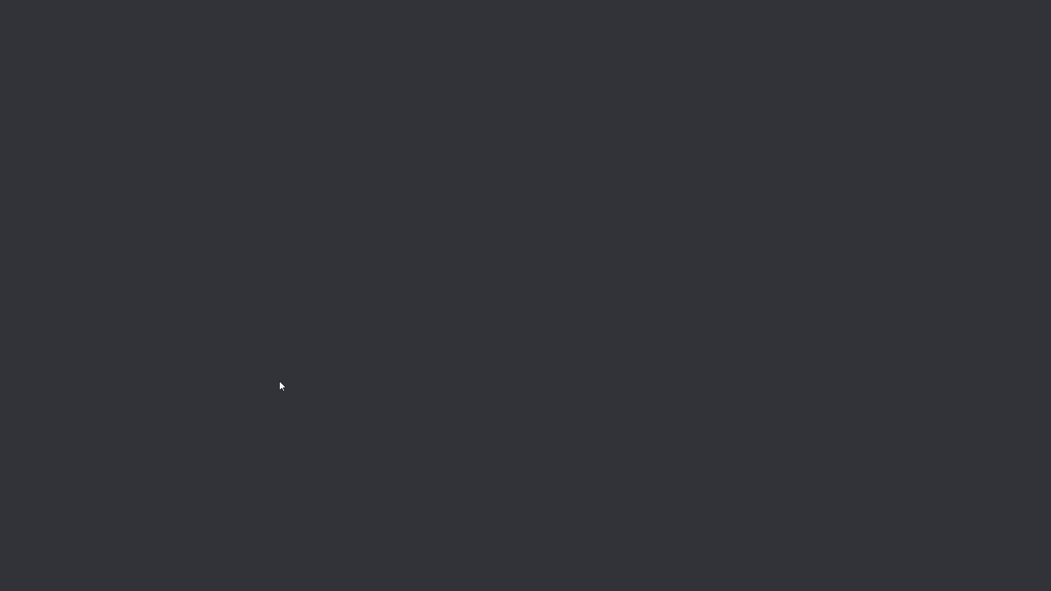
pyautogui.scroll(-10, 608, 434)
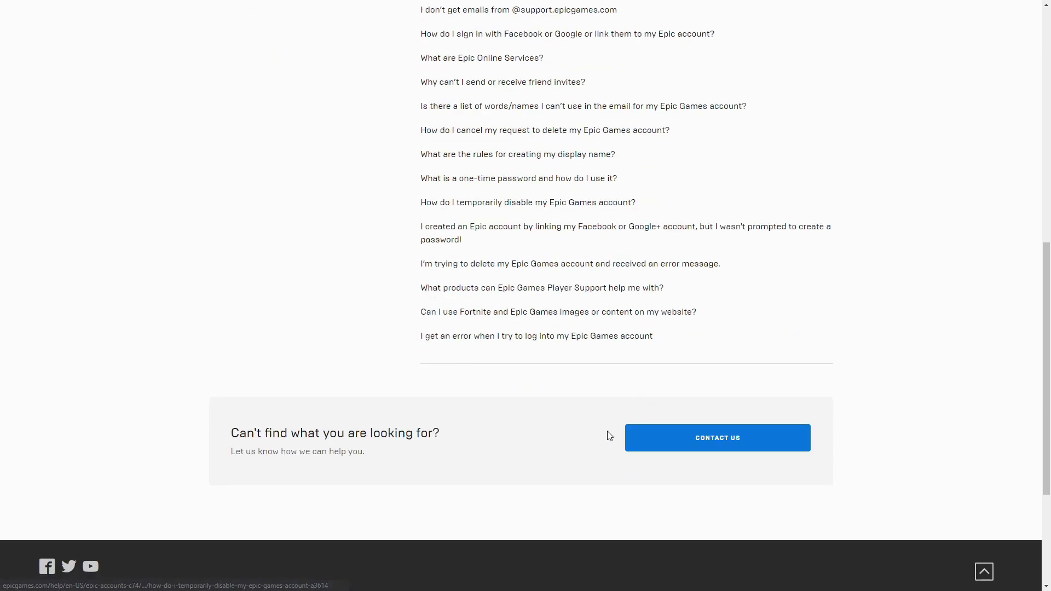
pyautogui.click(716, 445)
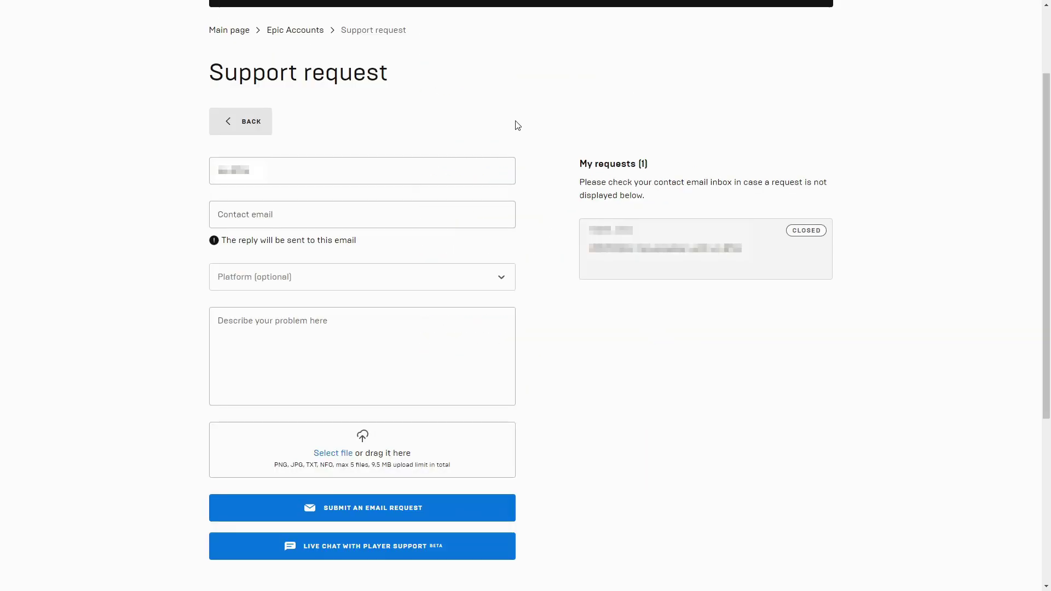
# Go through the support request's name, contact email and platform fields to the problem description
pyautogui.click(388, 172)
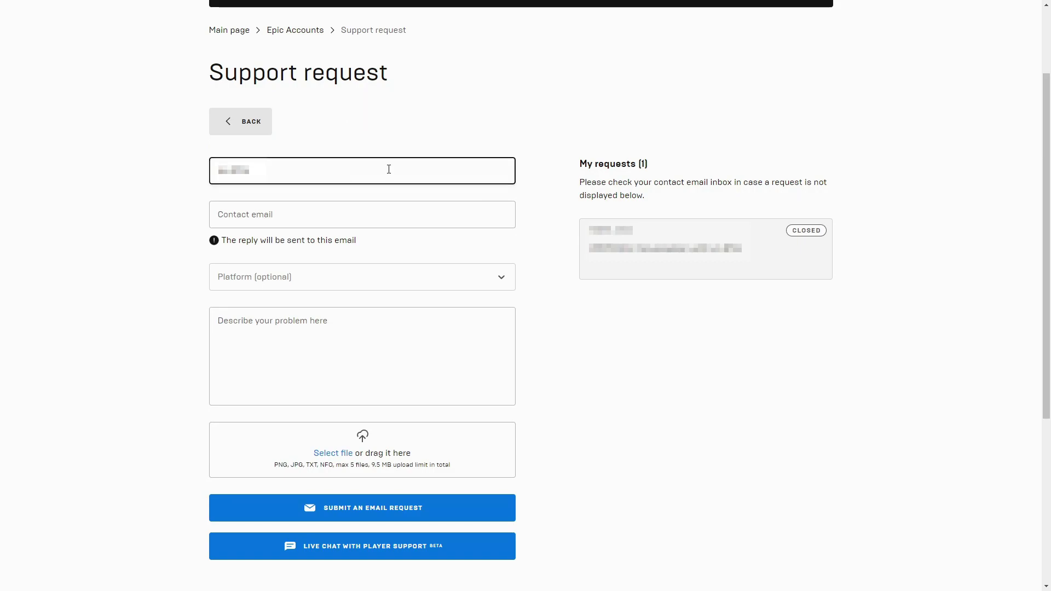
pyautogui.click(375, 214)
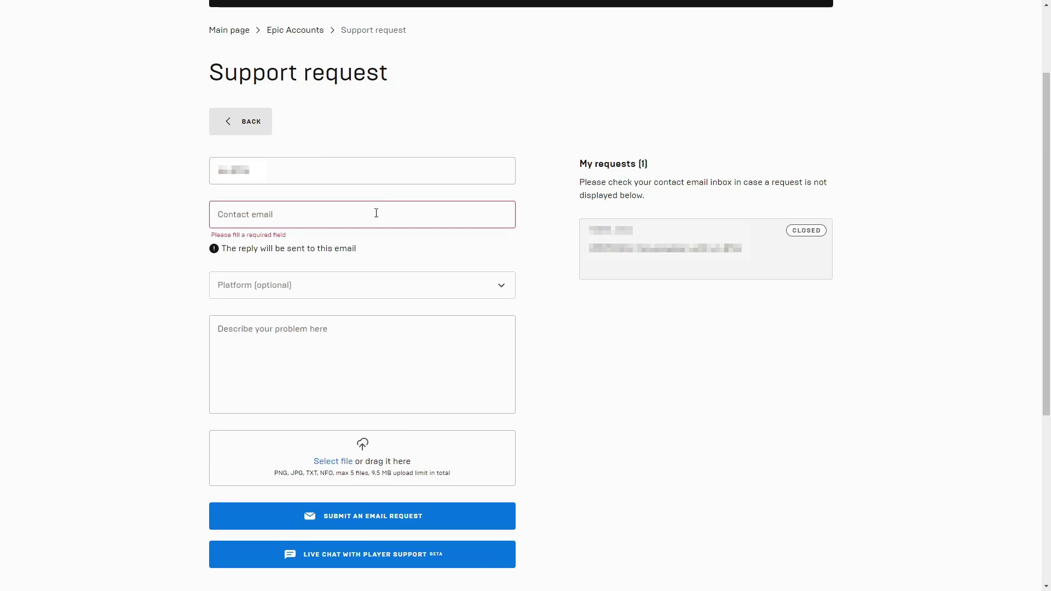
pyautogui.click(362, 283)
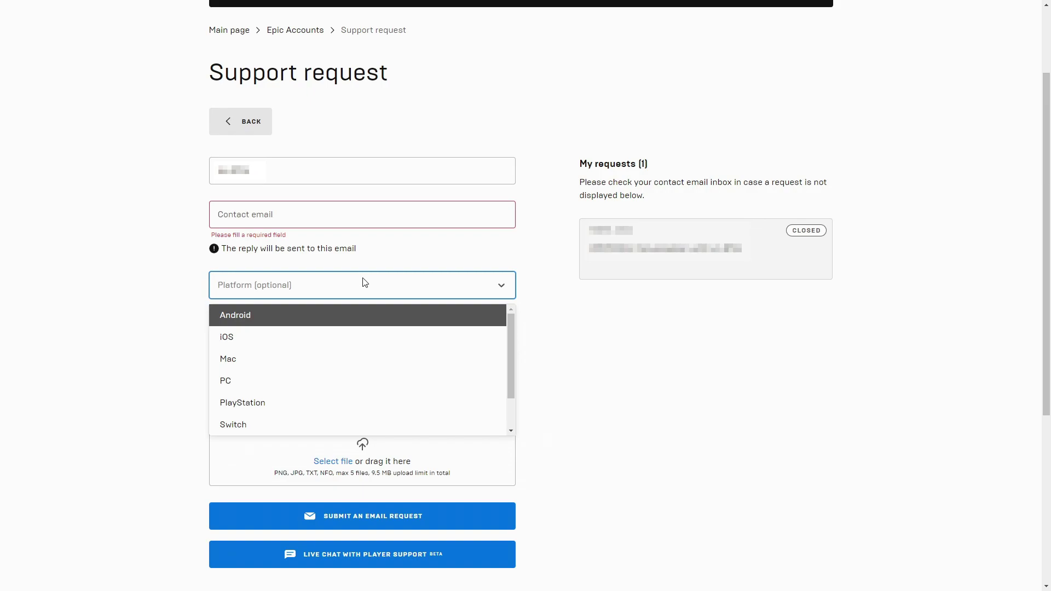
pyautogui.press('Tab')
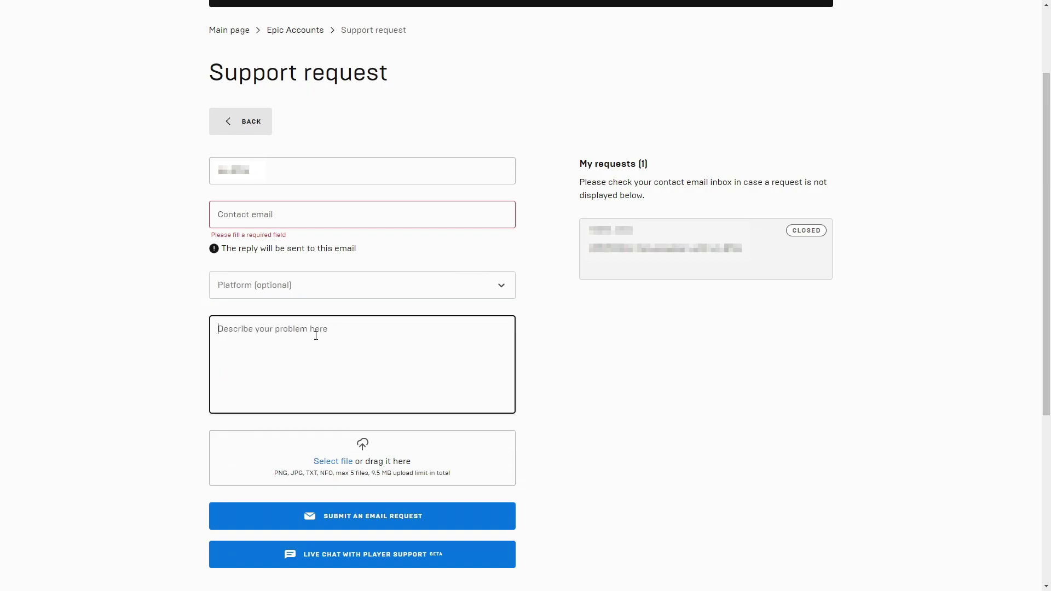